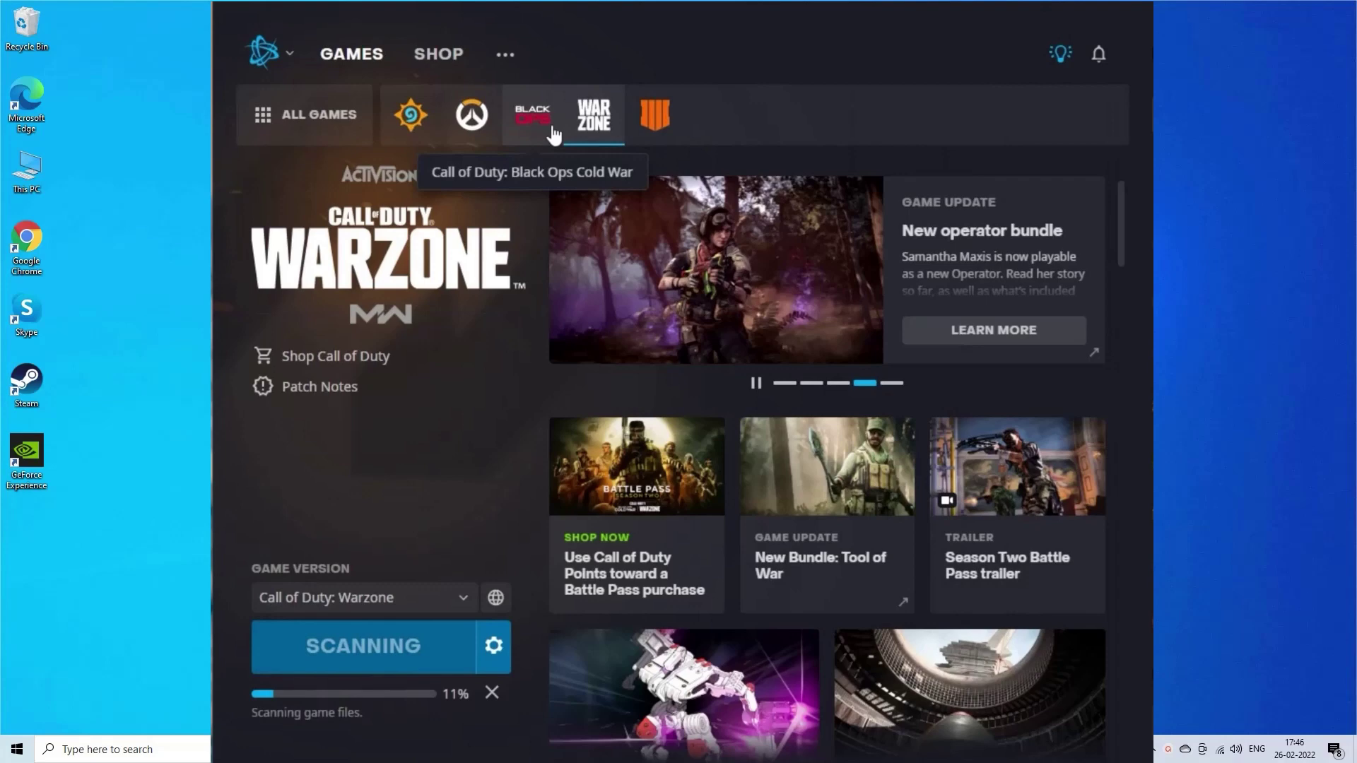
Open the Call of Duty Warzone install folder in File Explorer from its Battle.net options
click(493, 646)
click(574, 432)
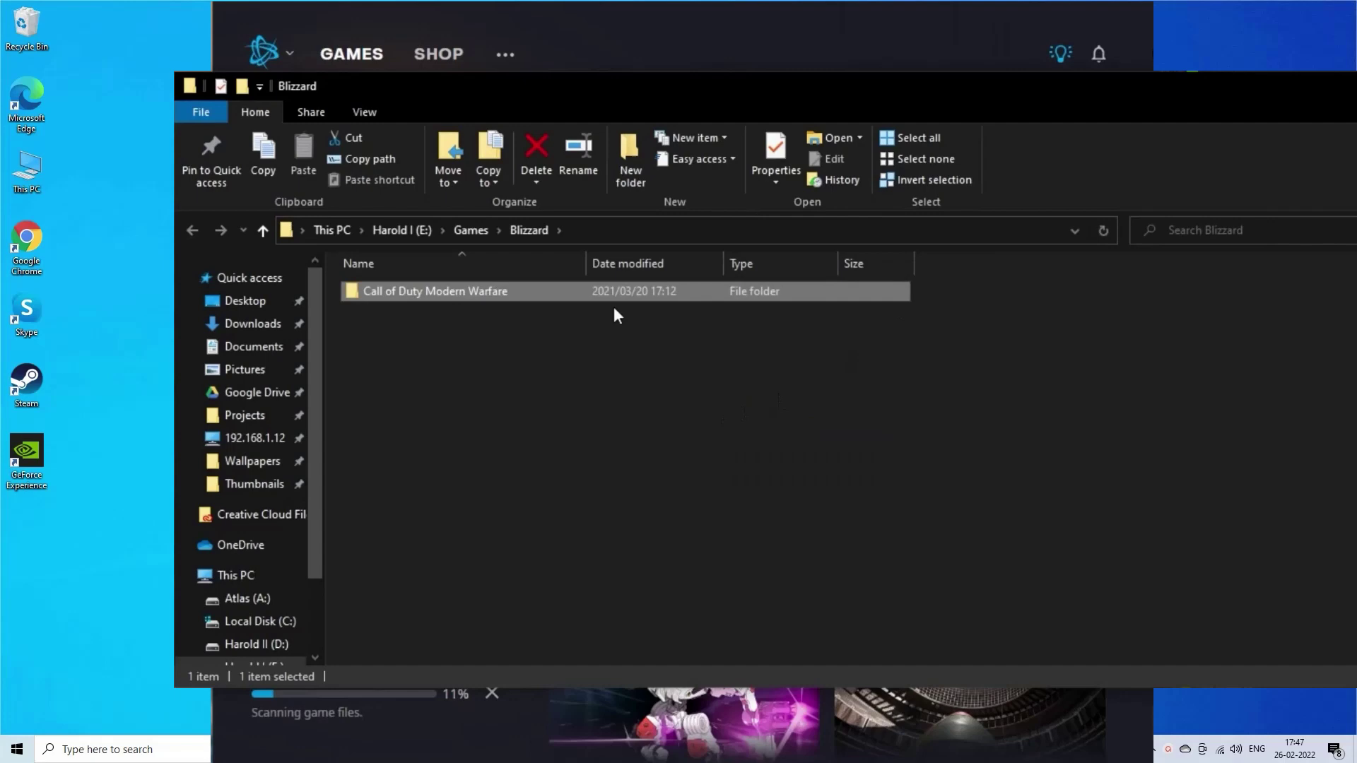
Open the Call of Duty Modern Warfare folder and bring up the context menu for Modern Warfare Launcher.exe
double_click(536, 291)
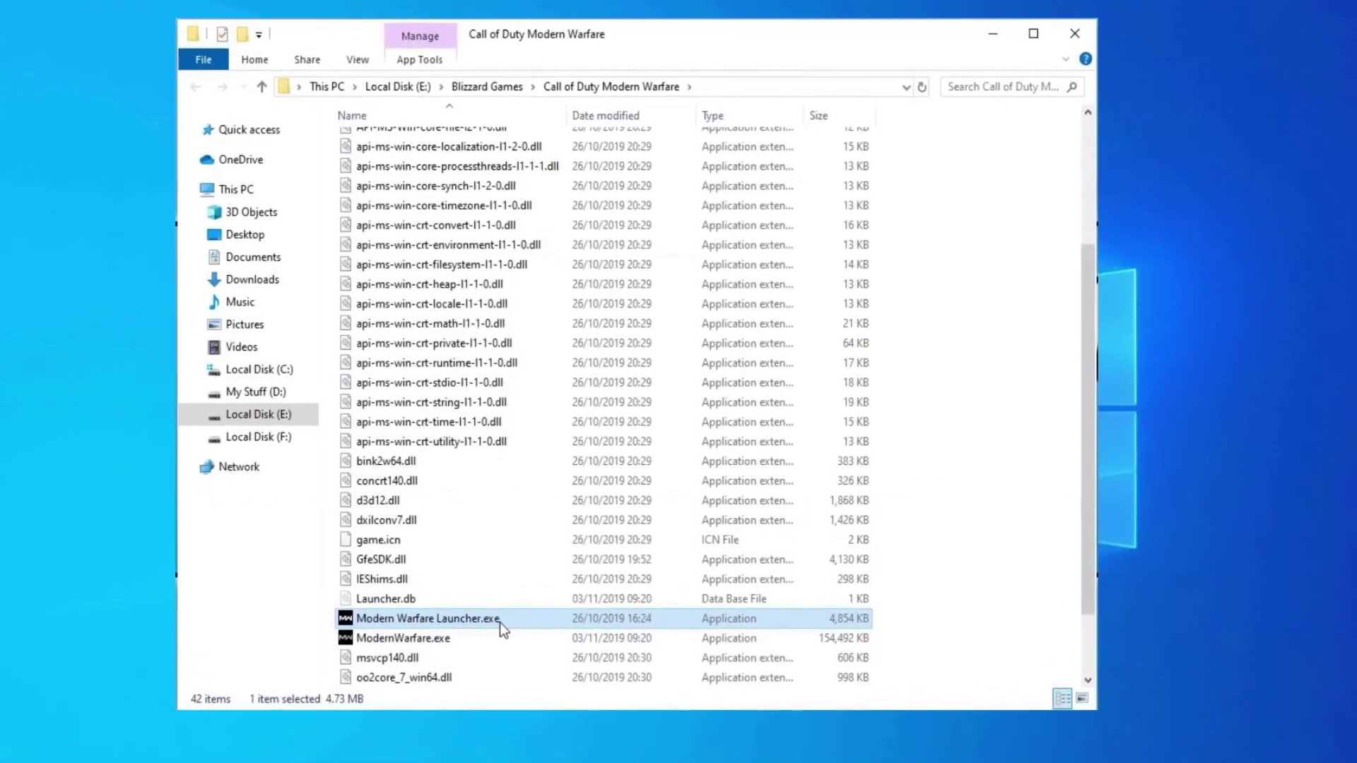
right_click(508, 601)
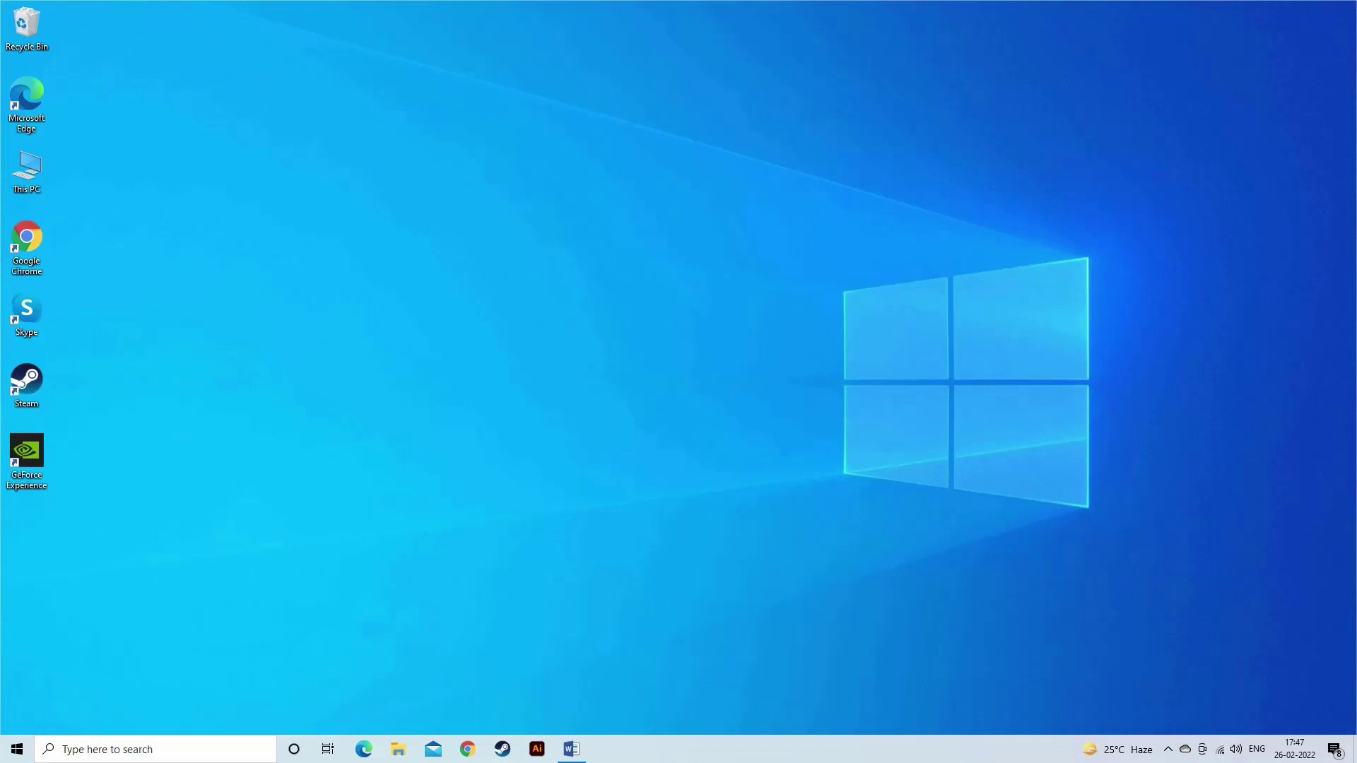
In Task Manager, go to the Call of Duty details and set ModernWarfare.exe priority to High
key(ctrl+shift+Escape)
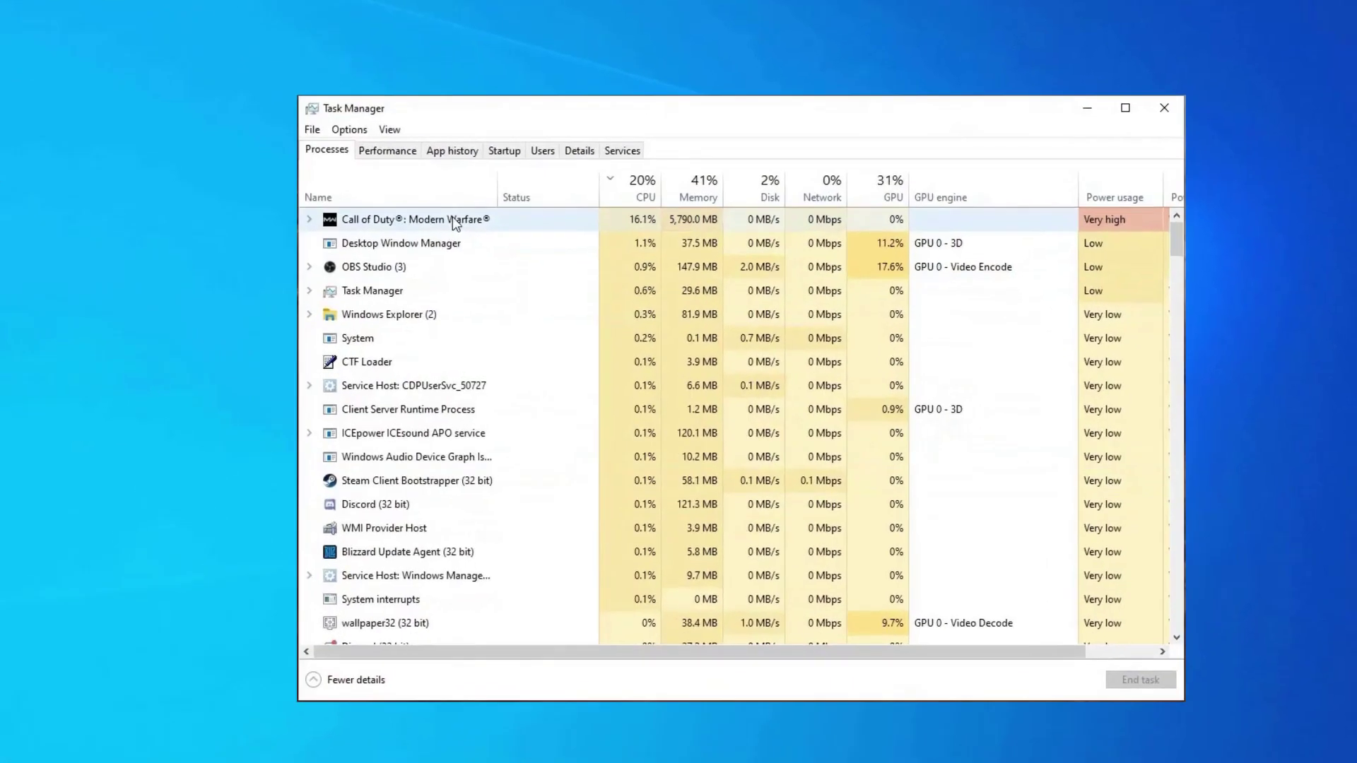
click(416, 218)
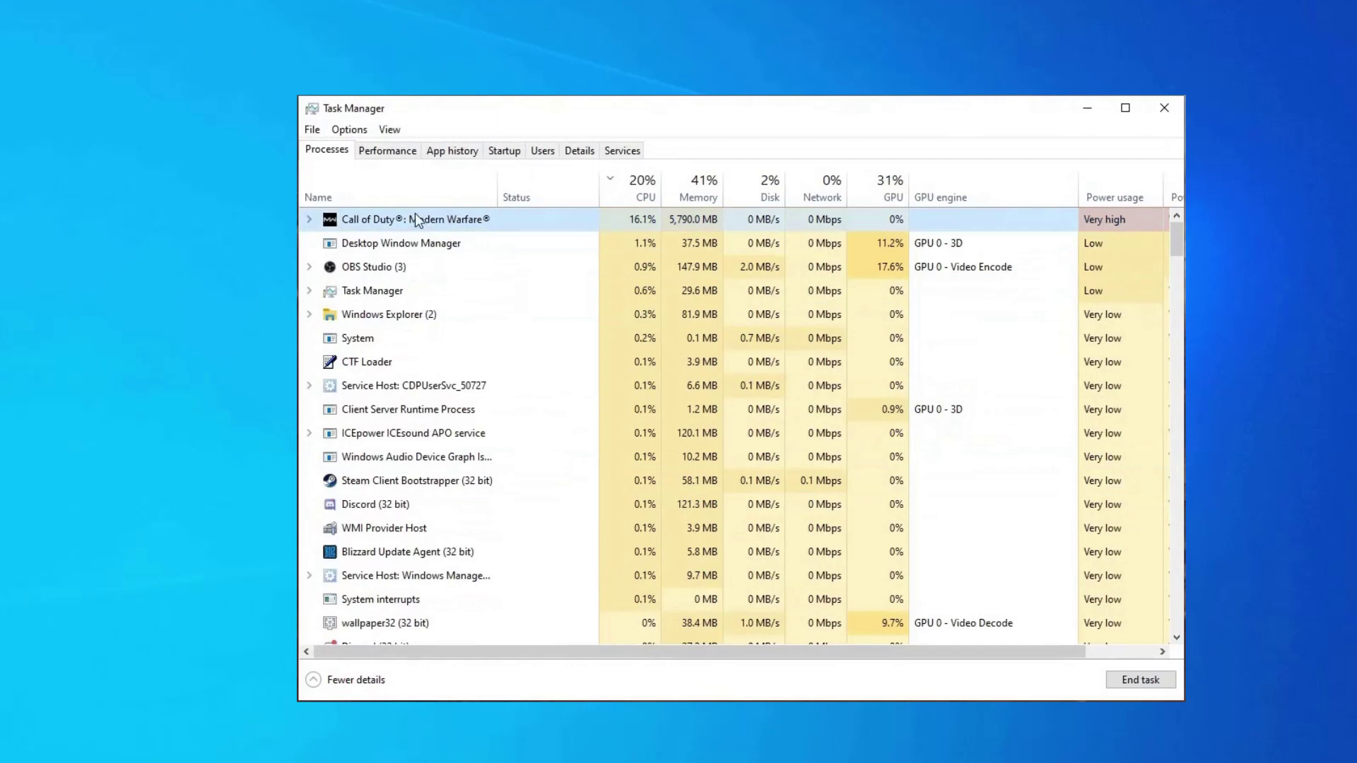
right_click(390, 217)
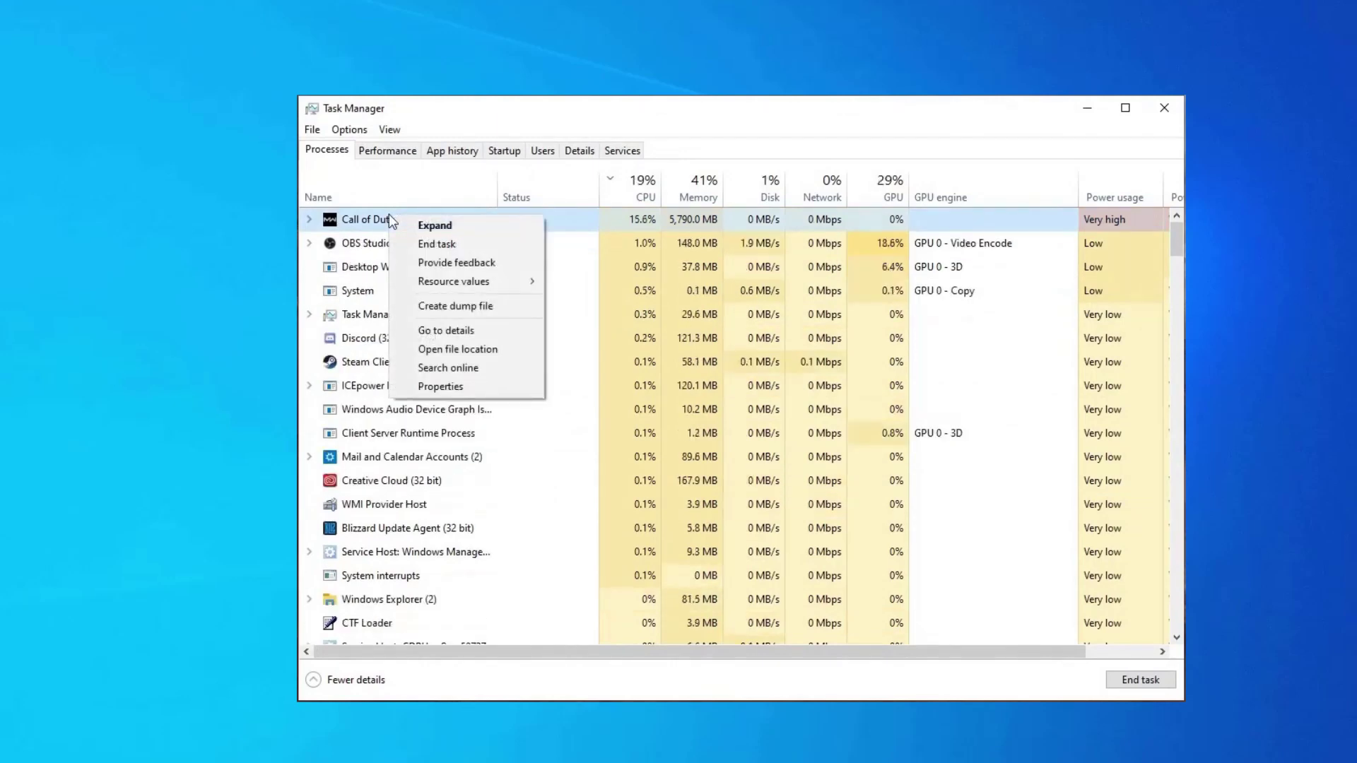
click(478, 332)
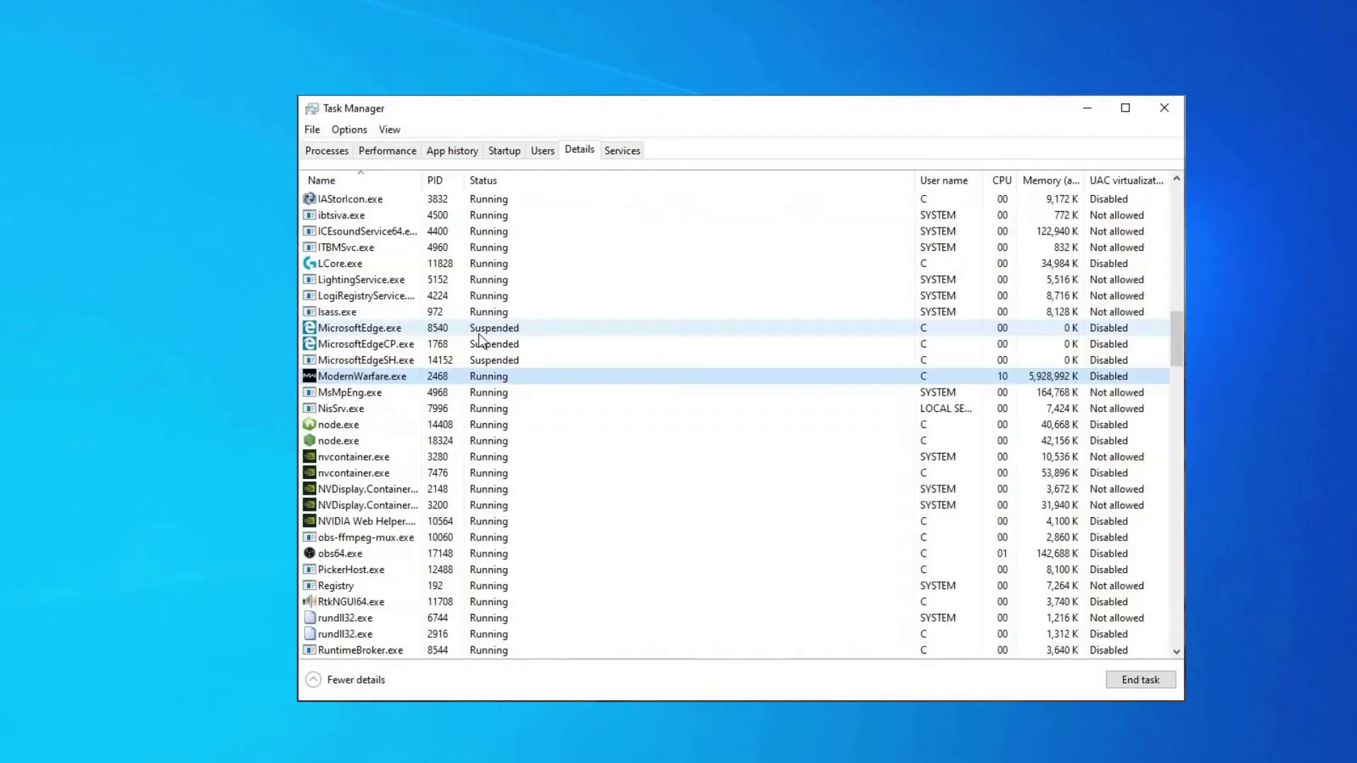
right_click(416, 384)
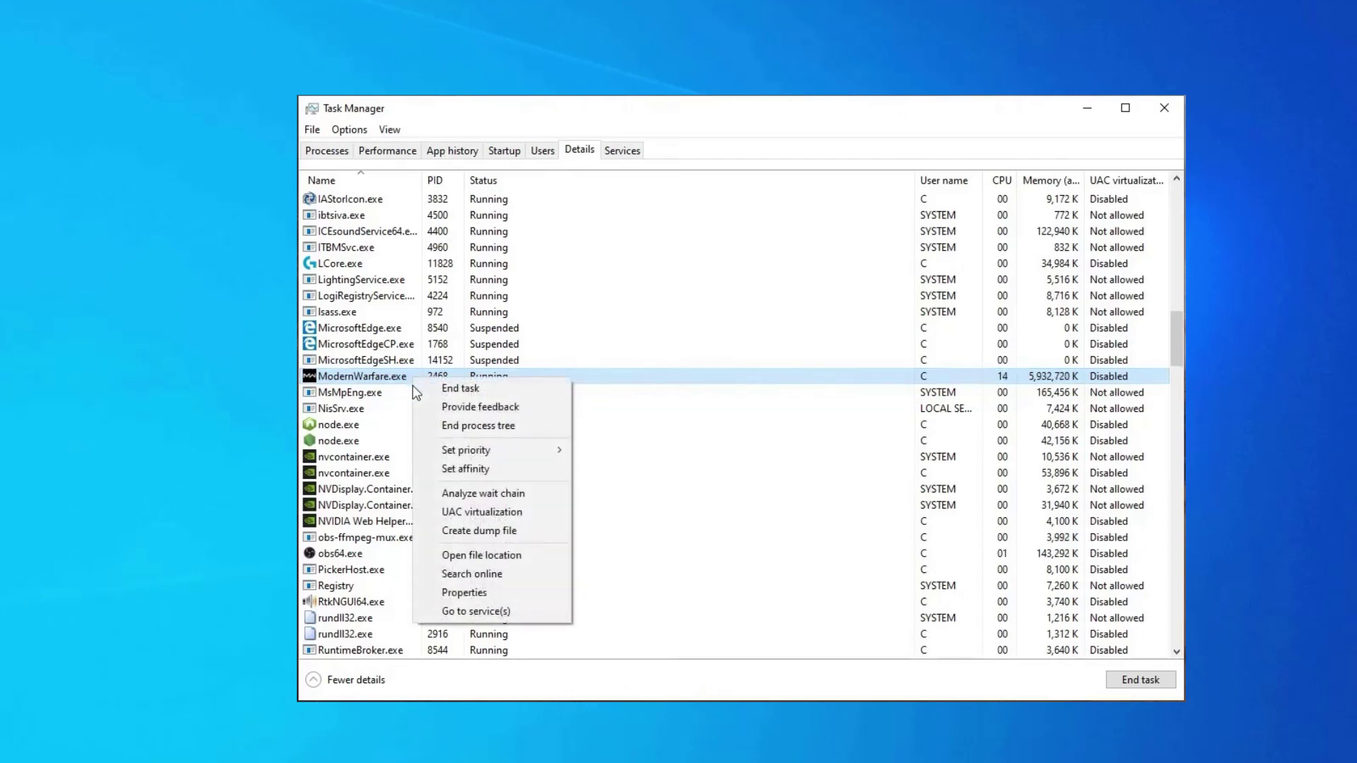
mouse_move(547, 453)
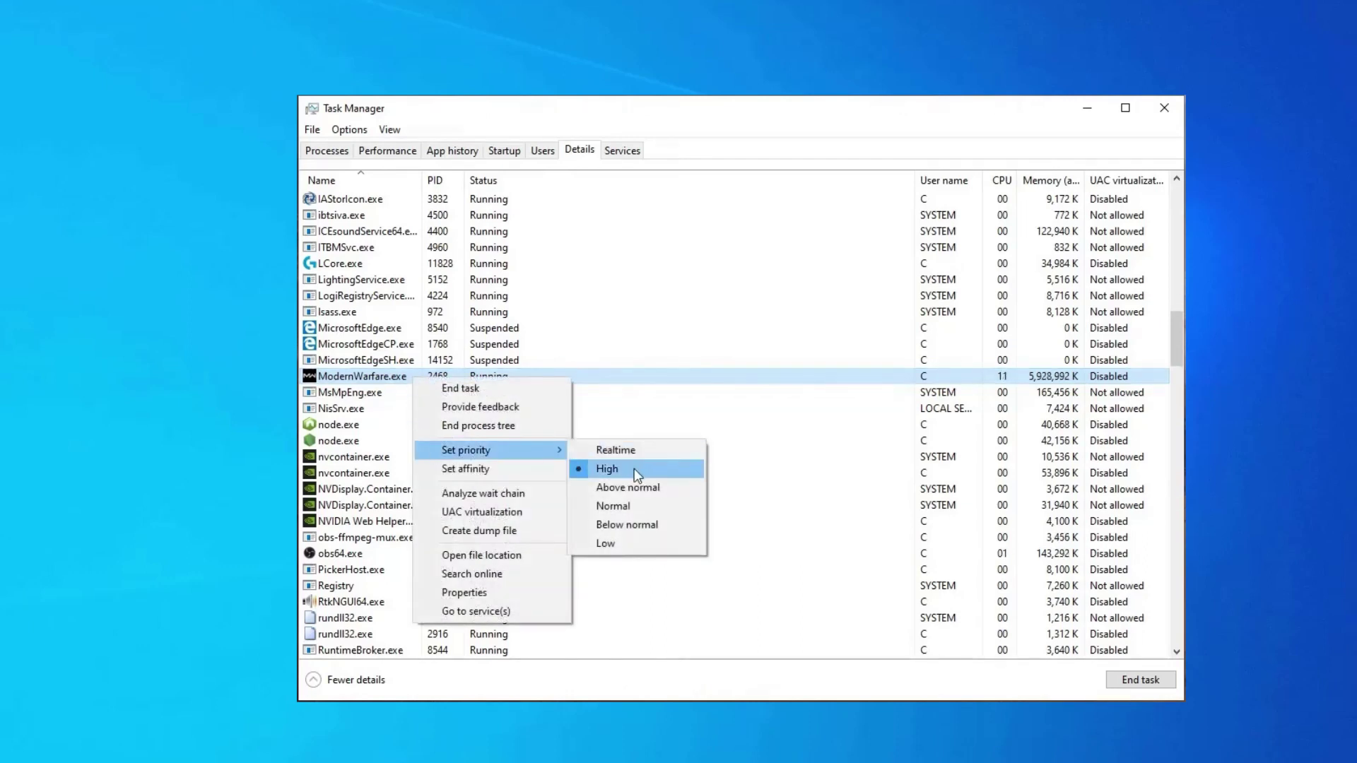
click(393, 376)
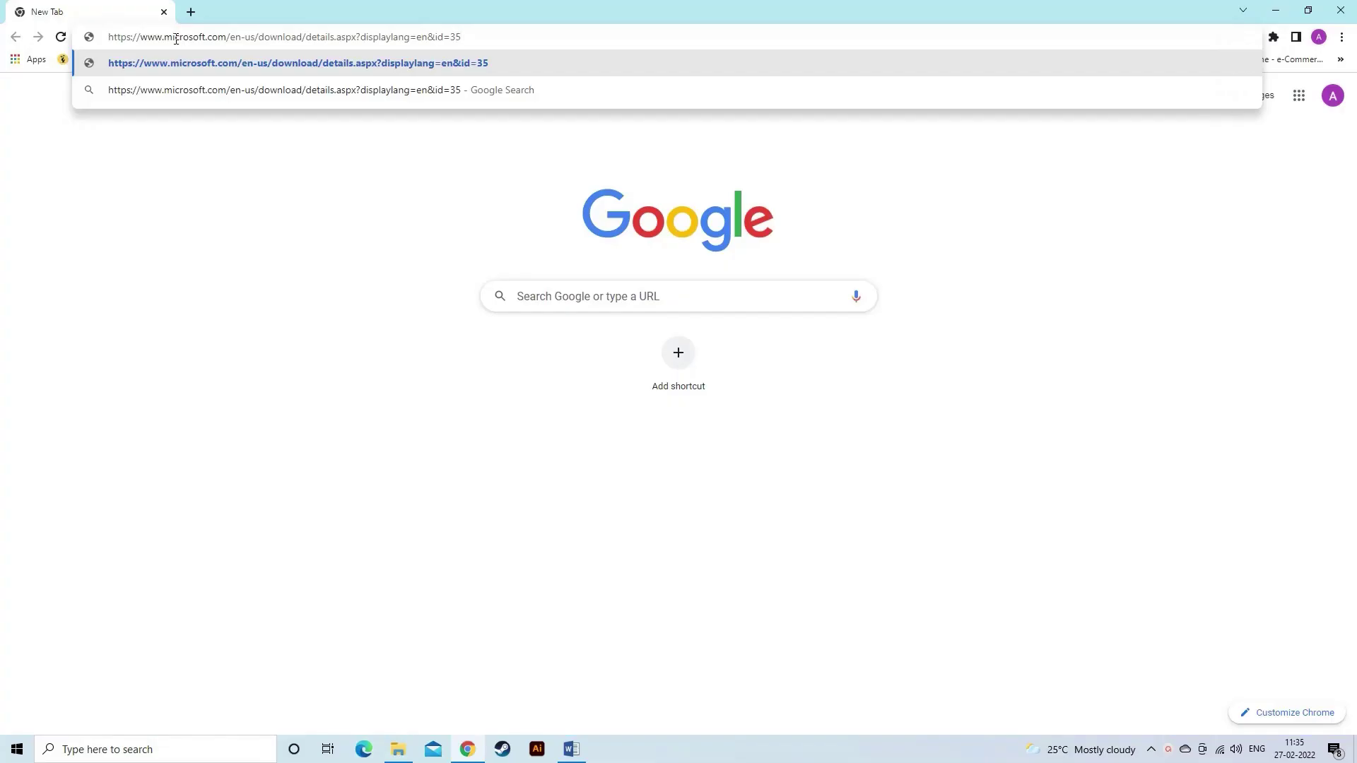
Load Microsoft's DirectX End-User Runtime download page in Chrome
key(Return)
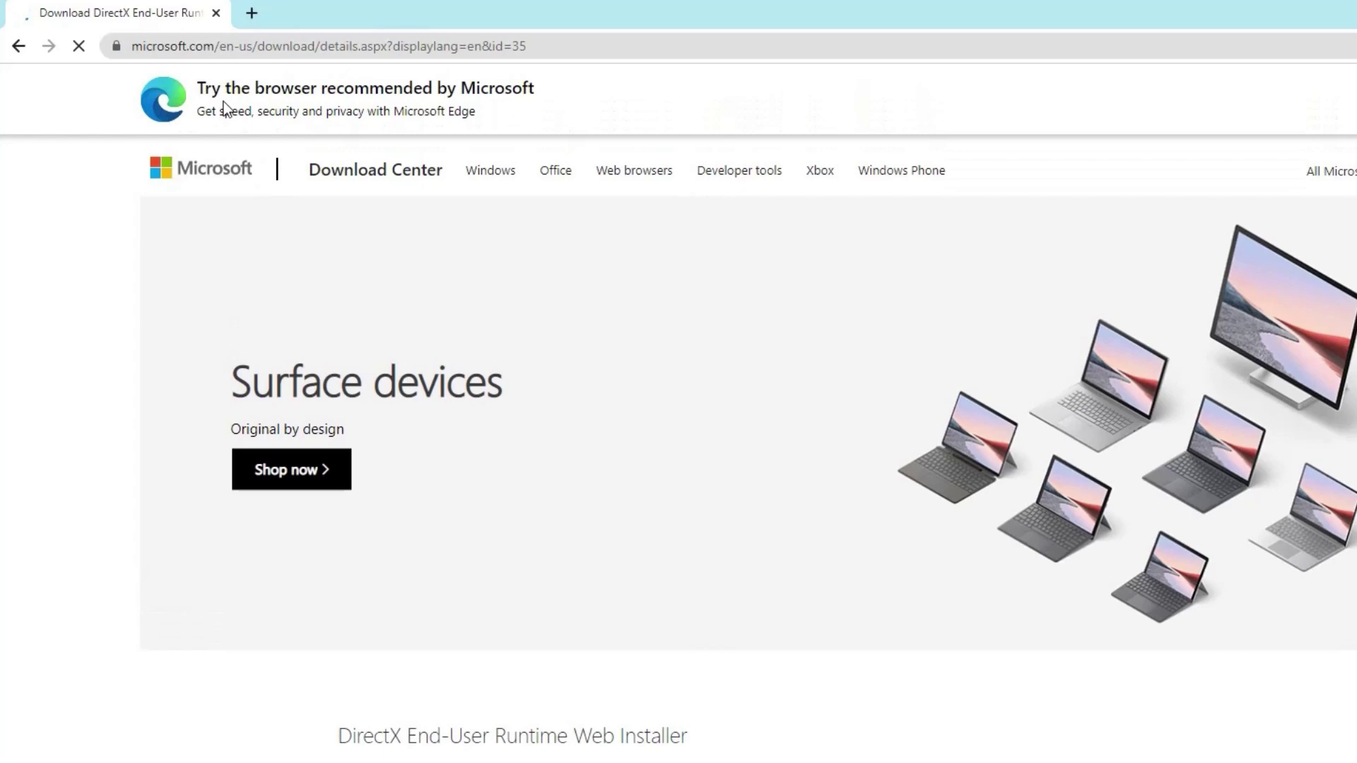
Download the DirectX web installer dxwebsetup.exe from the Microsoft page
scroll(857, 359, down, 5)
click(958, 400)
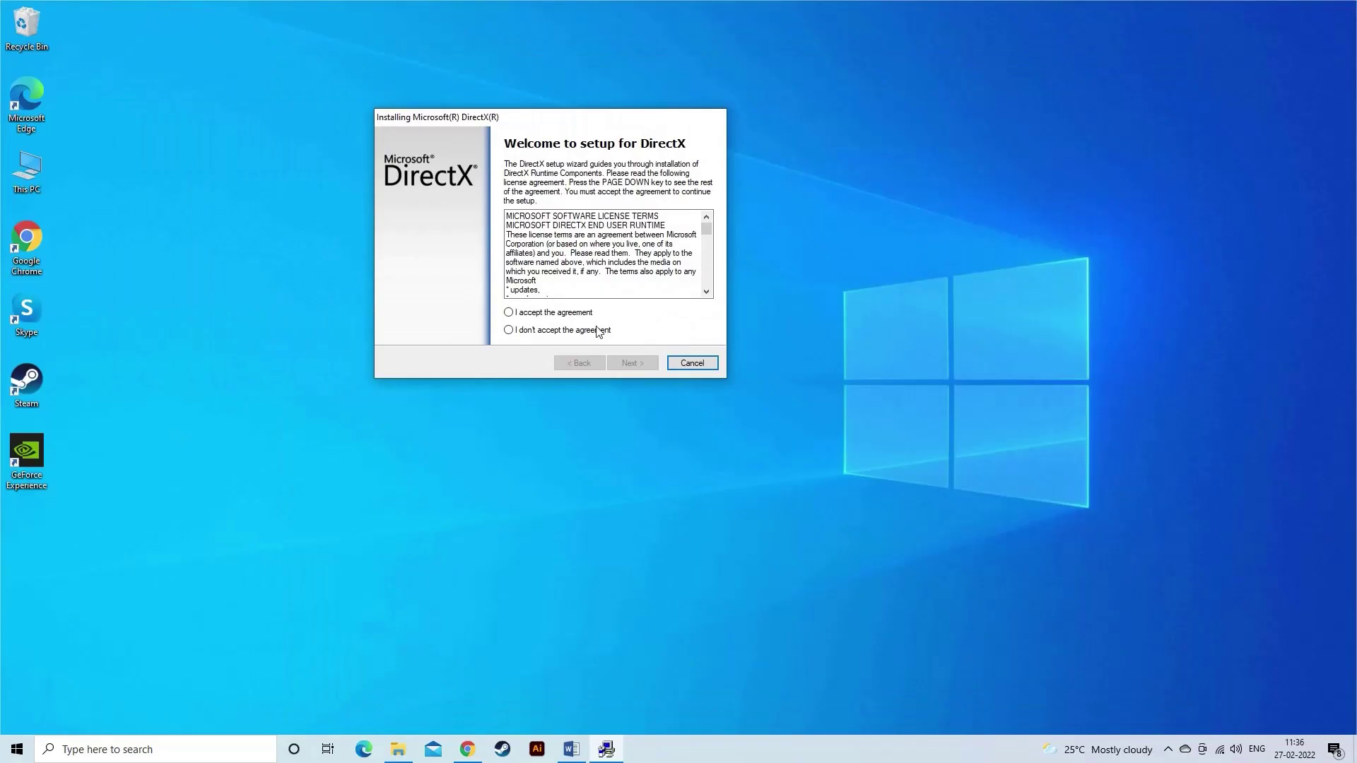
Accept the DirectX licence, decline the Bing Bar offer, and start downloading the runtime components
click(562, 315)
click(630, 365)
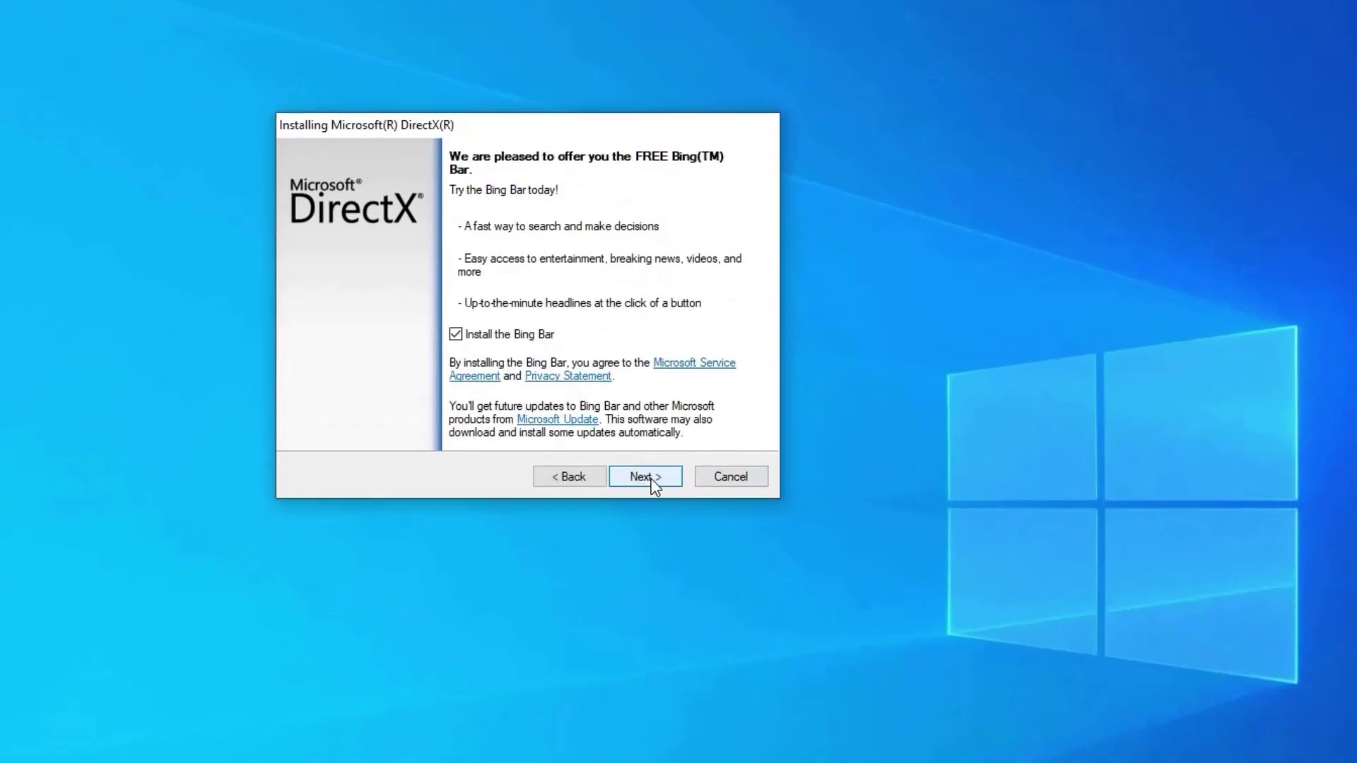
click(651, 480)
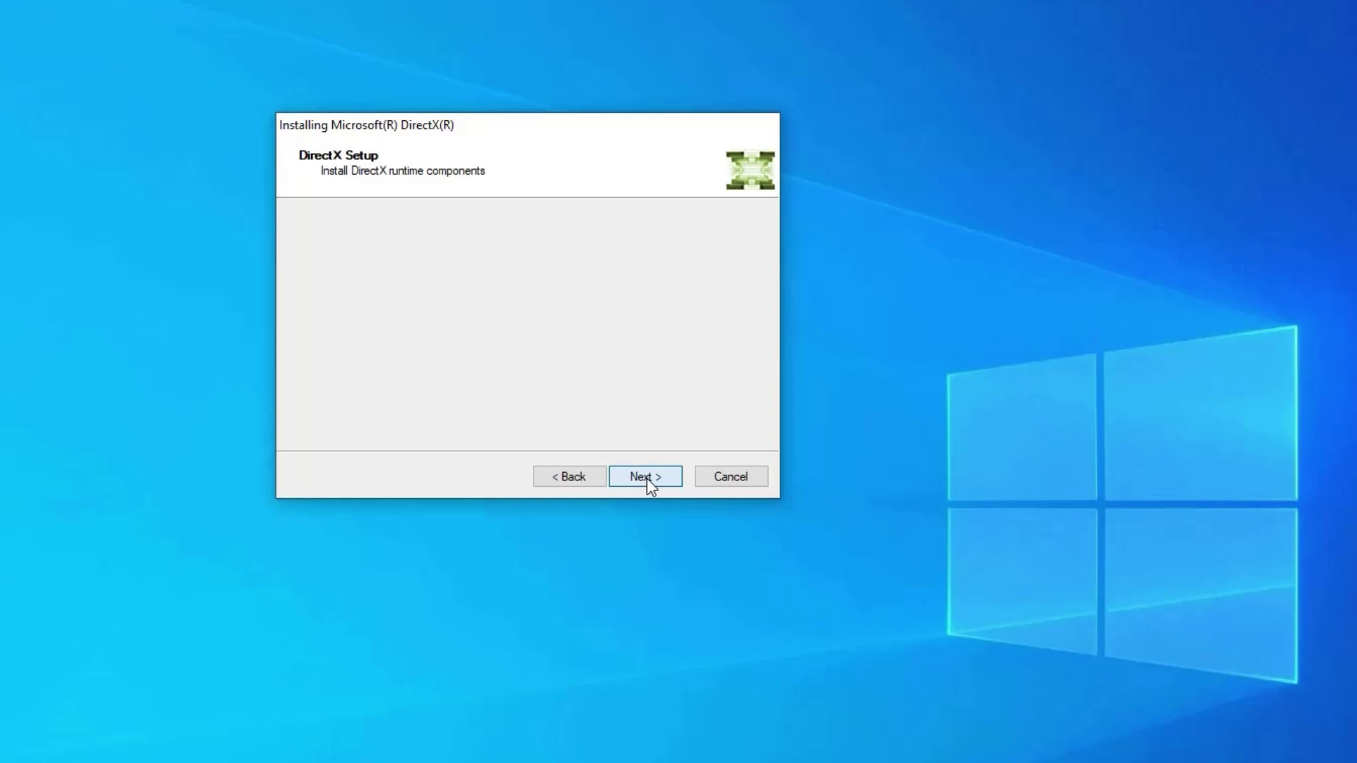
click(647, 478)
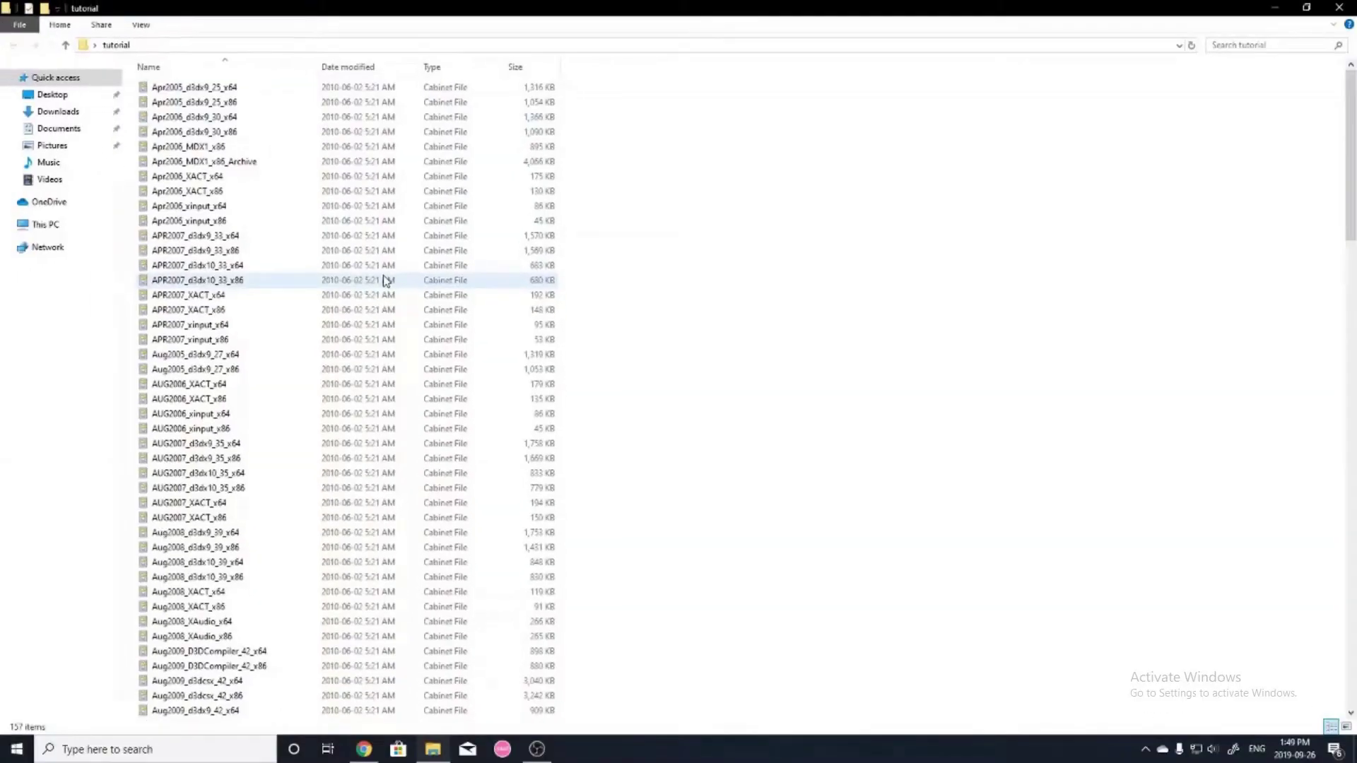
Accept the licence agreement again and install the DirectX runtime components
scroll(385, 281, down, 11)
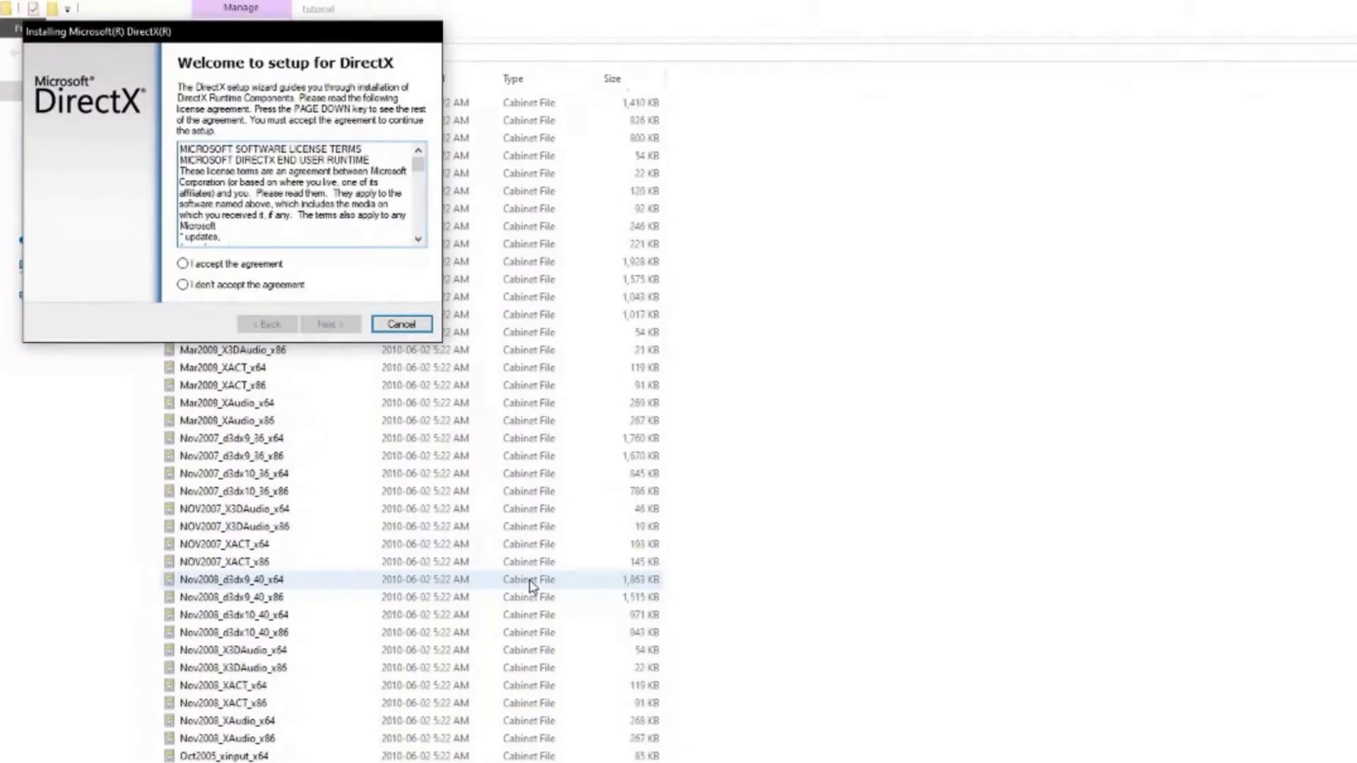
click(183, 264)
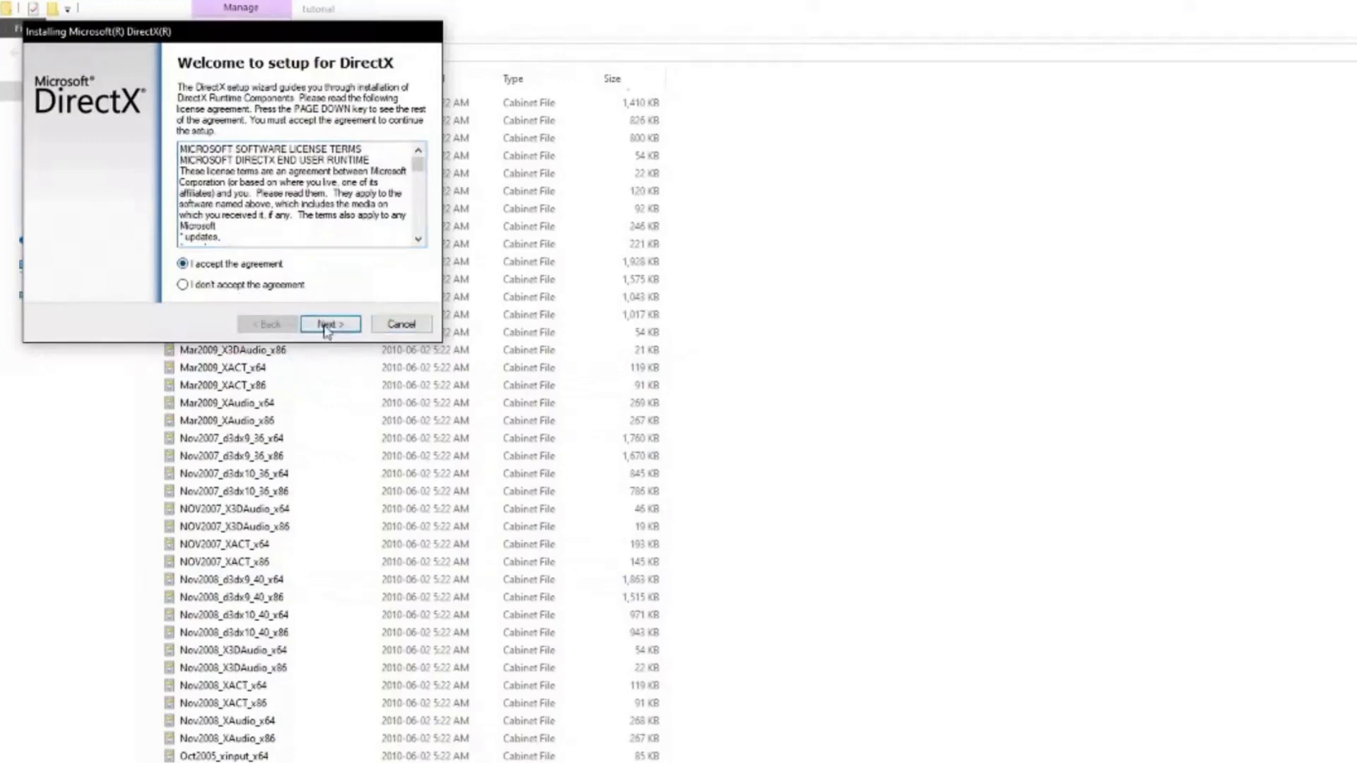
click(327, 325)
click(327, 325)
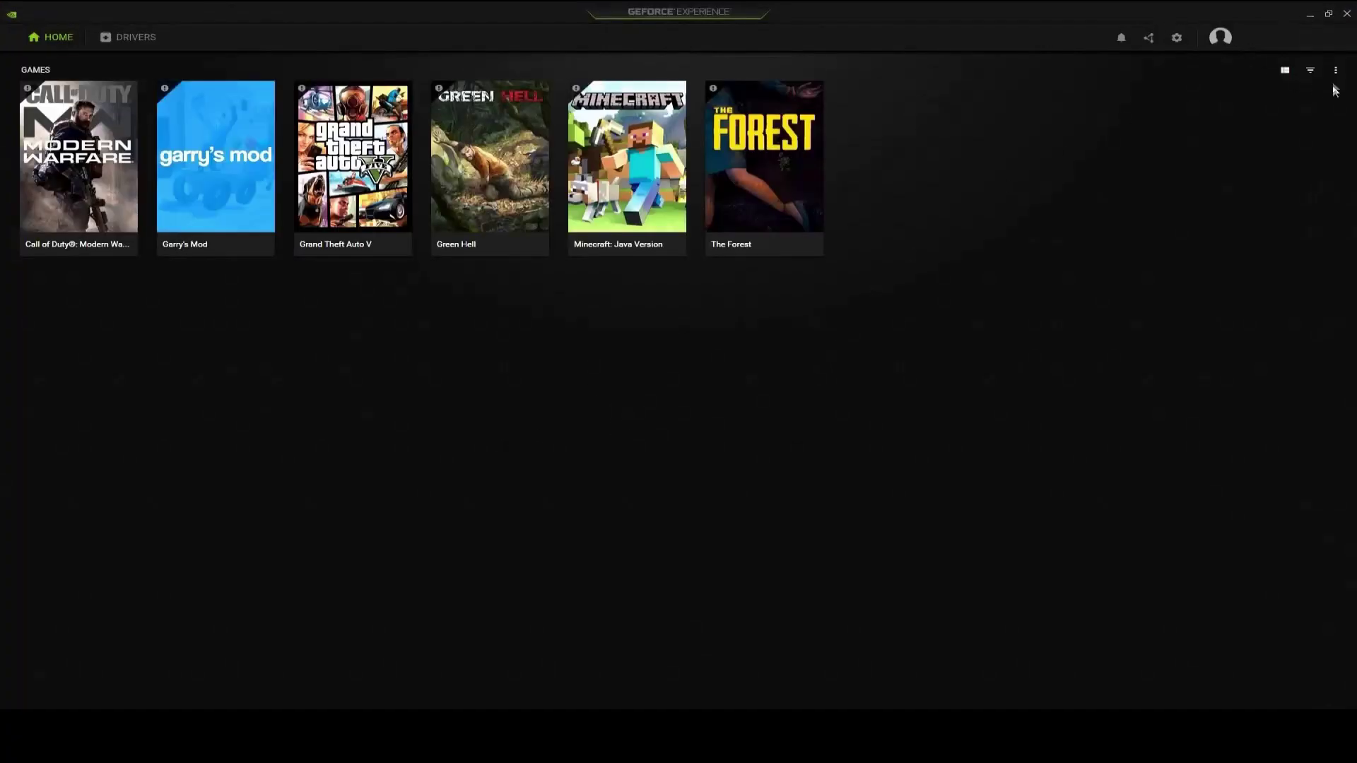
Switch off the In-Game Overlay on GeForce Experience's General settings page
click(1335, 70)
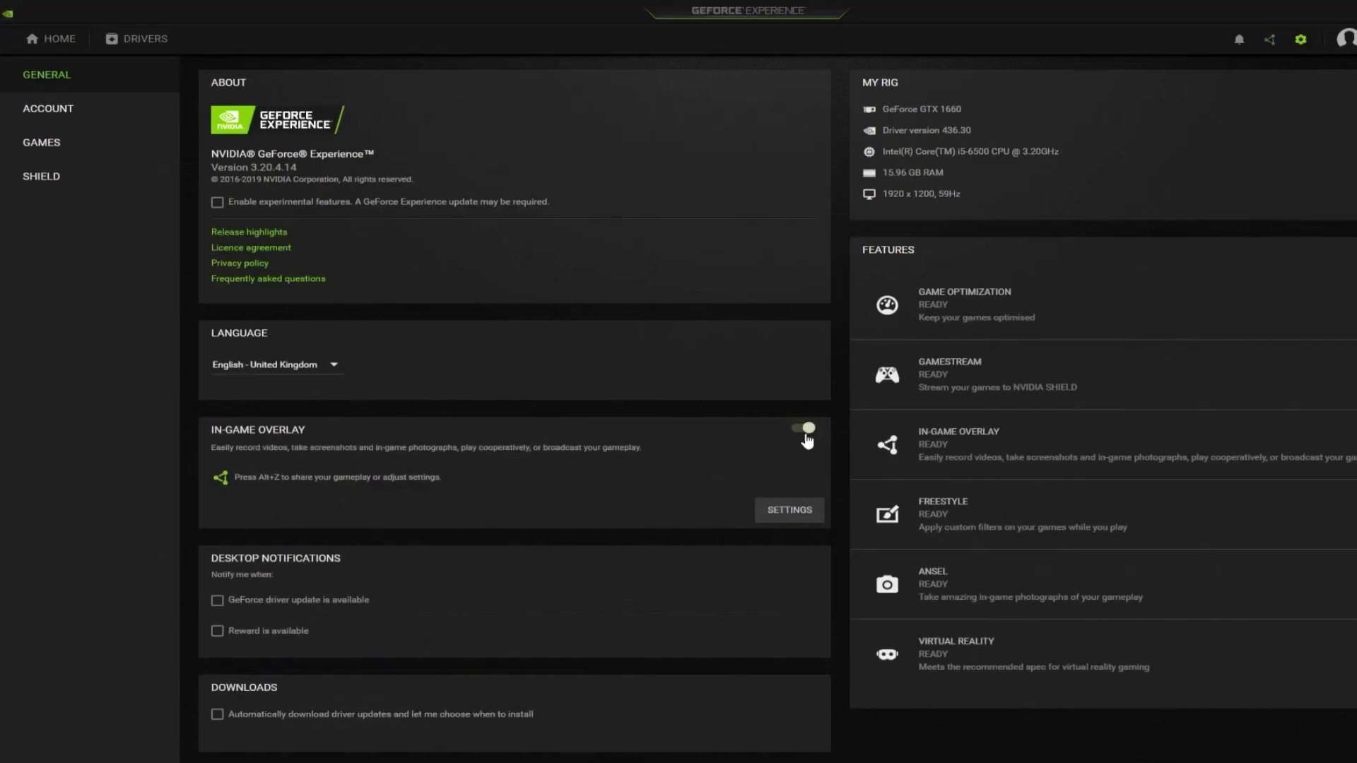
click(801, 429)
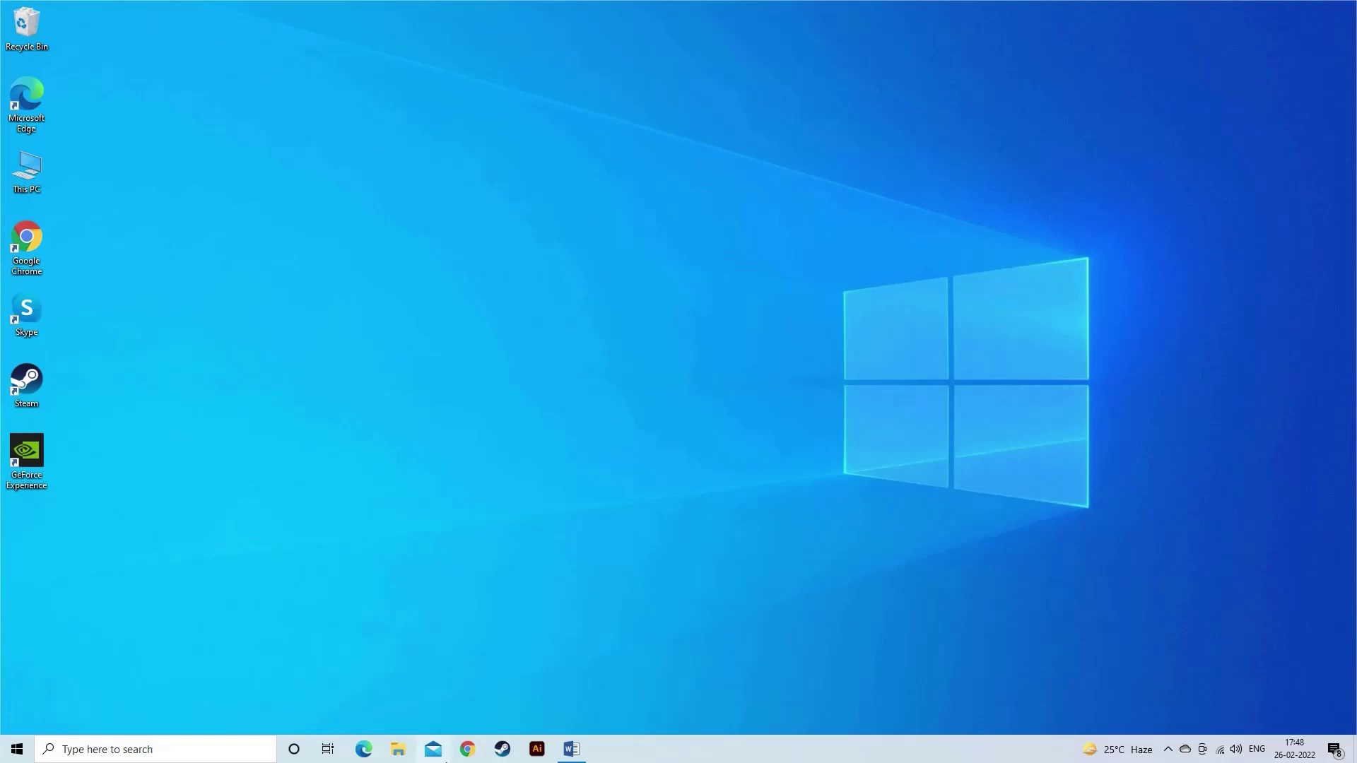
Search 'GAME BAR' and switch the Xbox Game Bar toggle Off in Settings
click(132, 749)
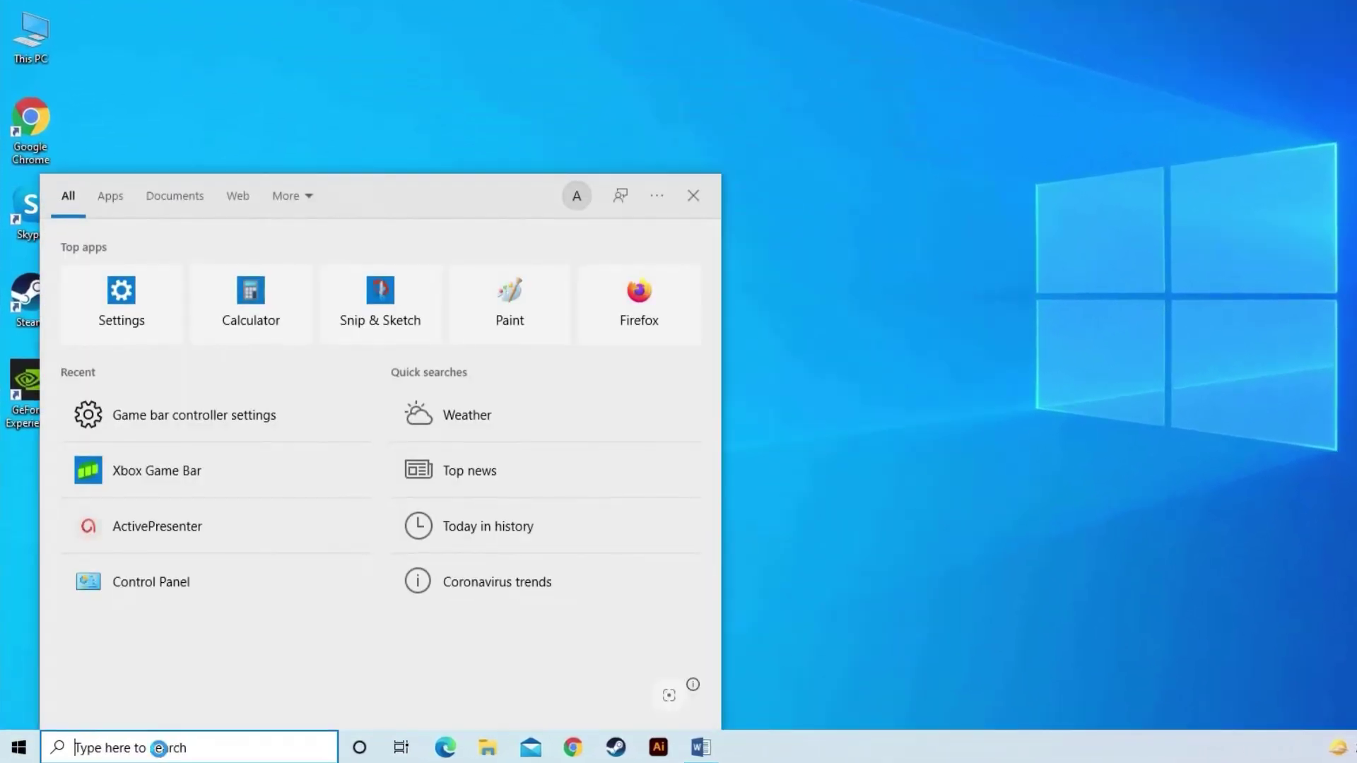
text(GAME BAR)
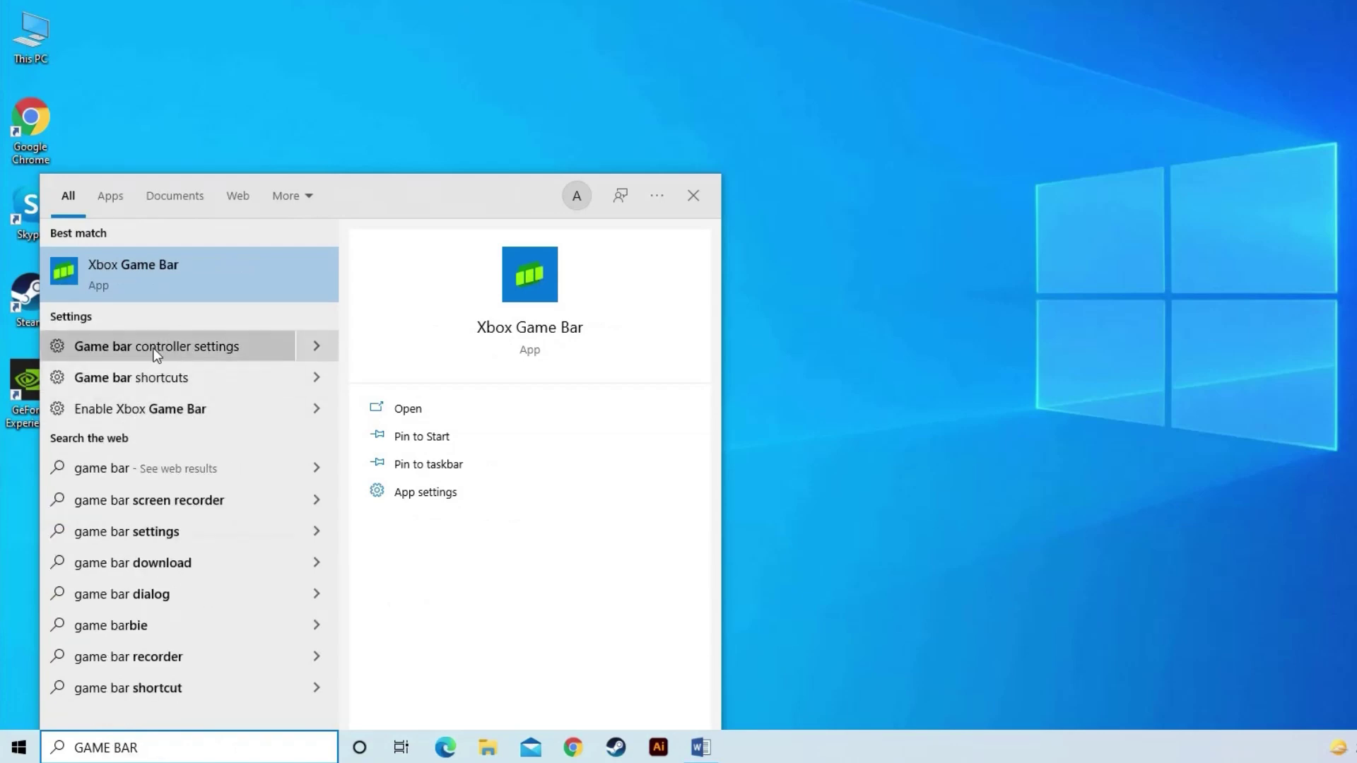
click(167, 347)
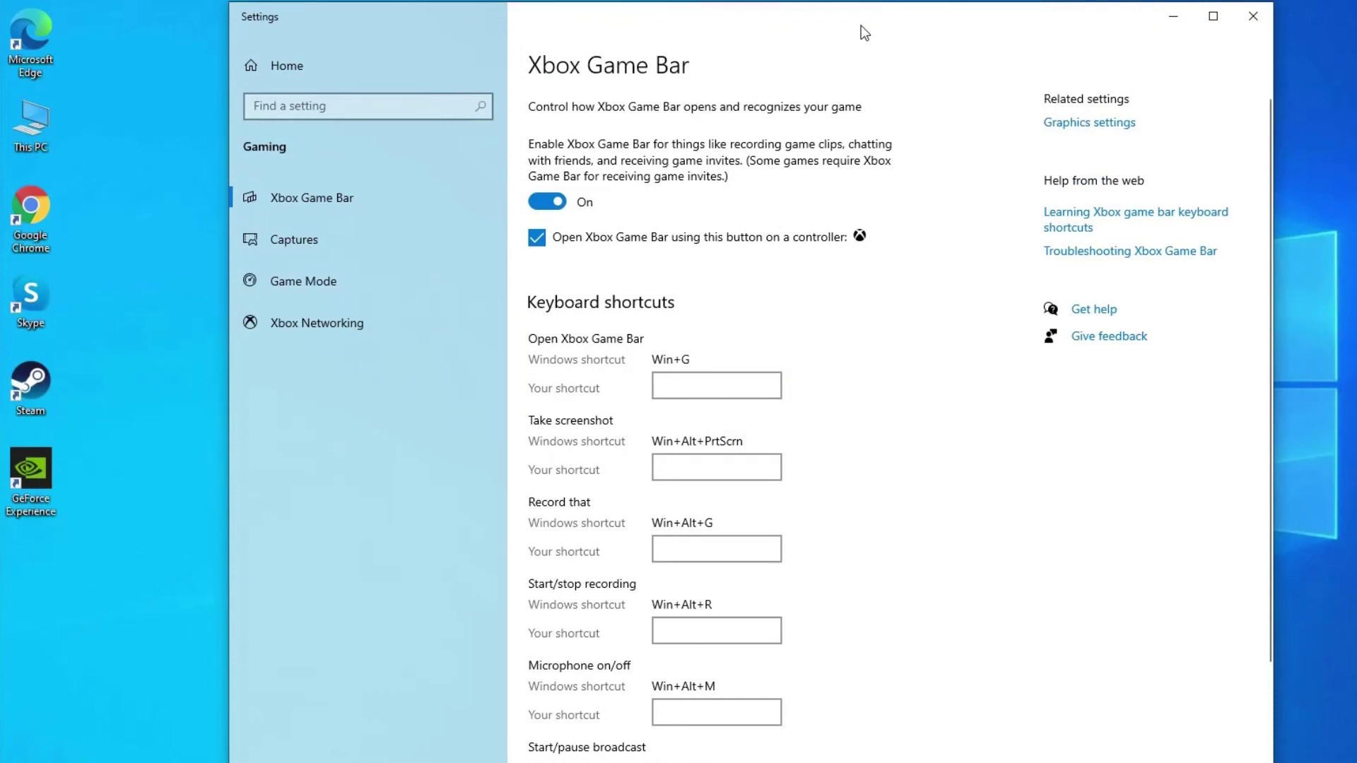
click(557, 203)
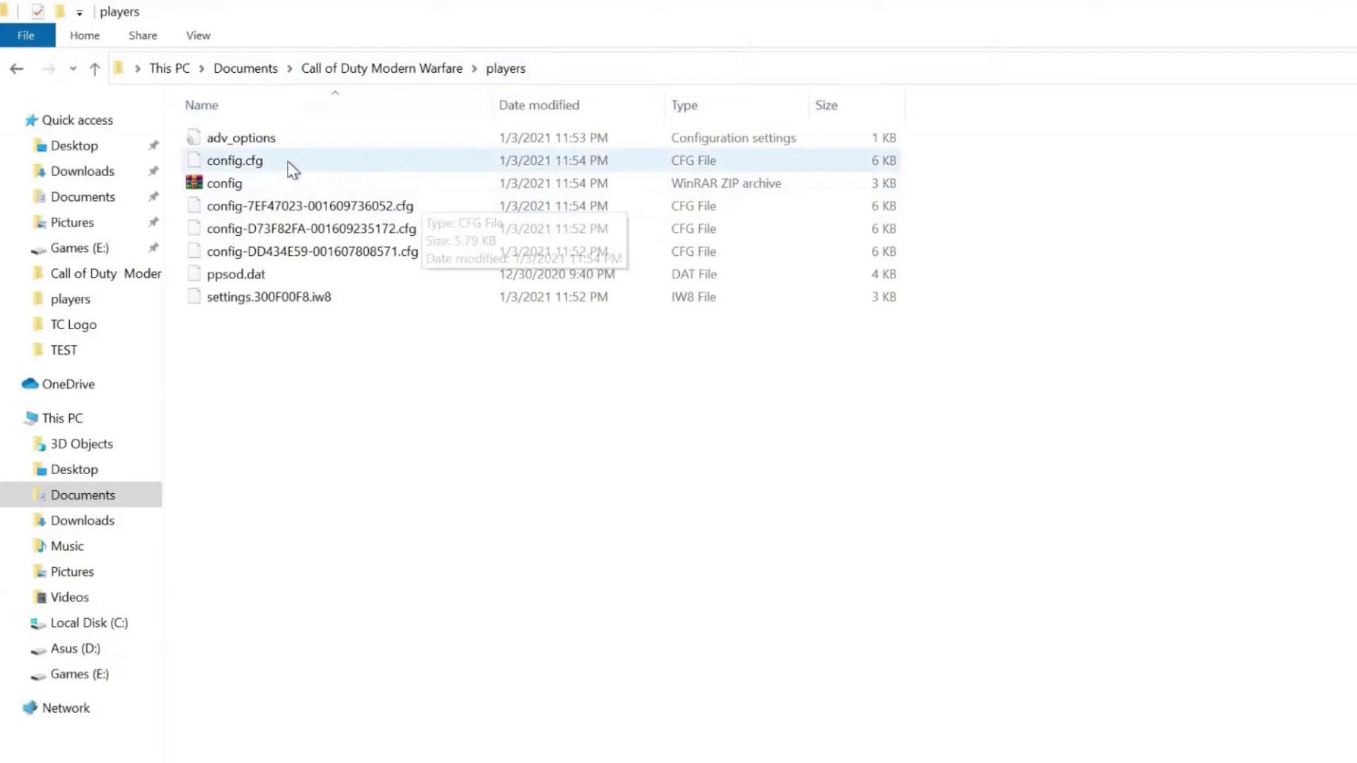
Open adv_options in Notepad and change VideoMemoryScale from 1 to .55
double_click(267, 142)
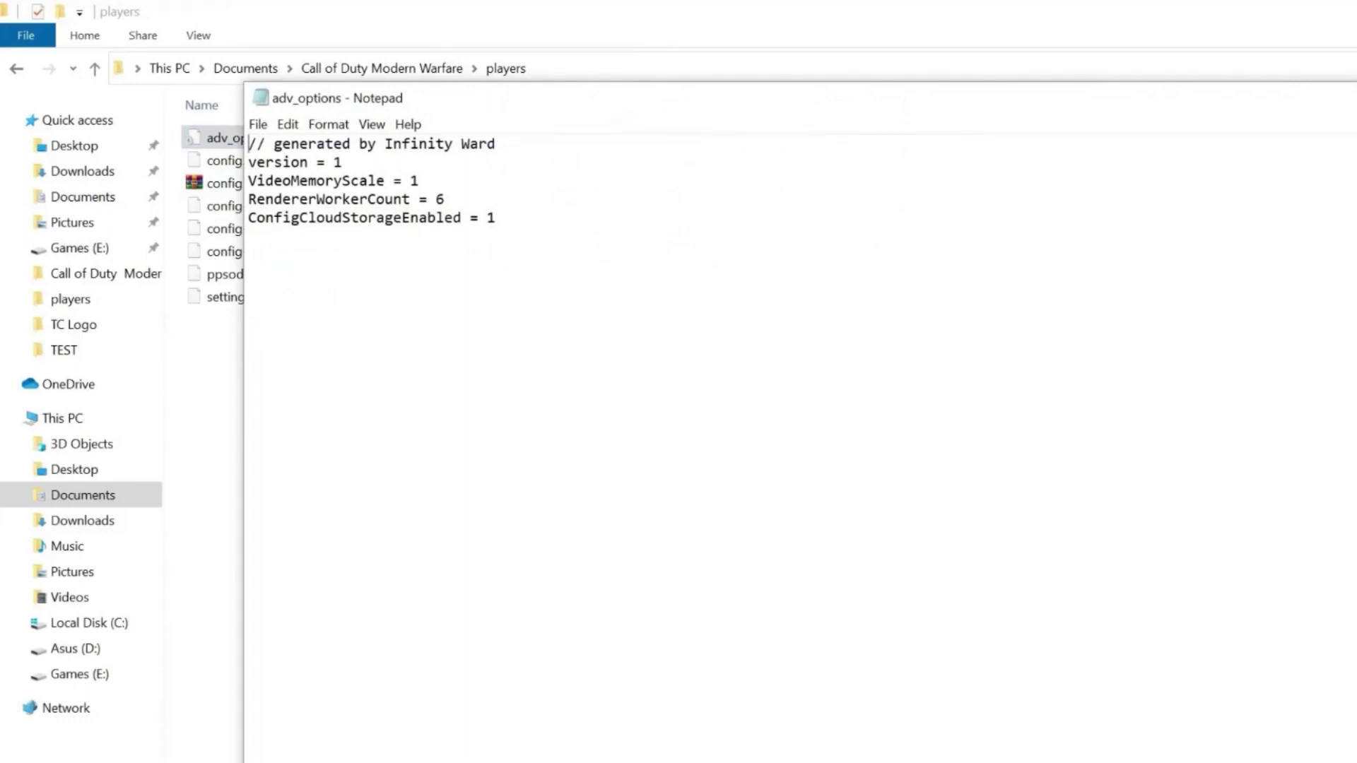
click(417, 181)
key(BackSpace)
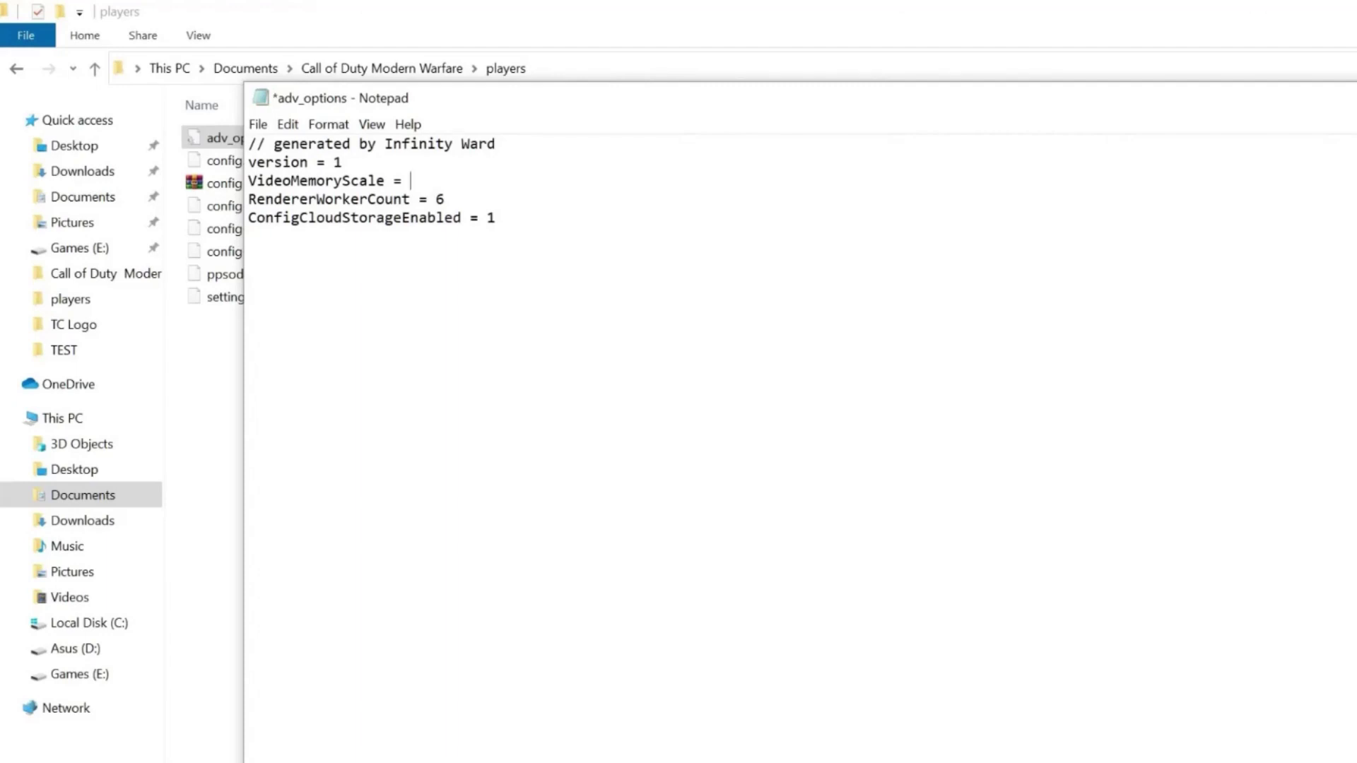
text(.55)
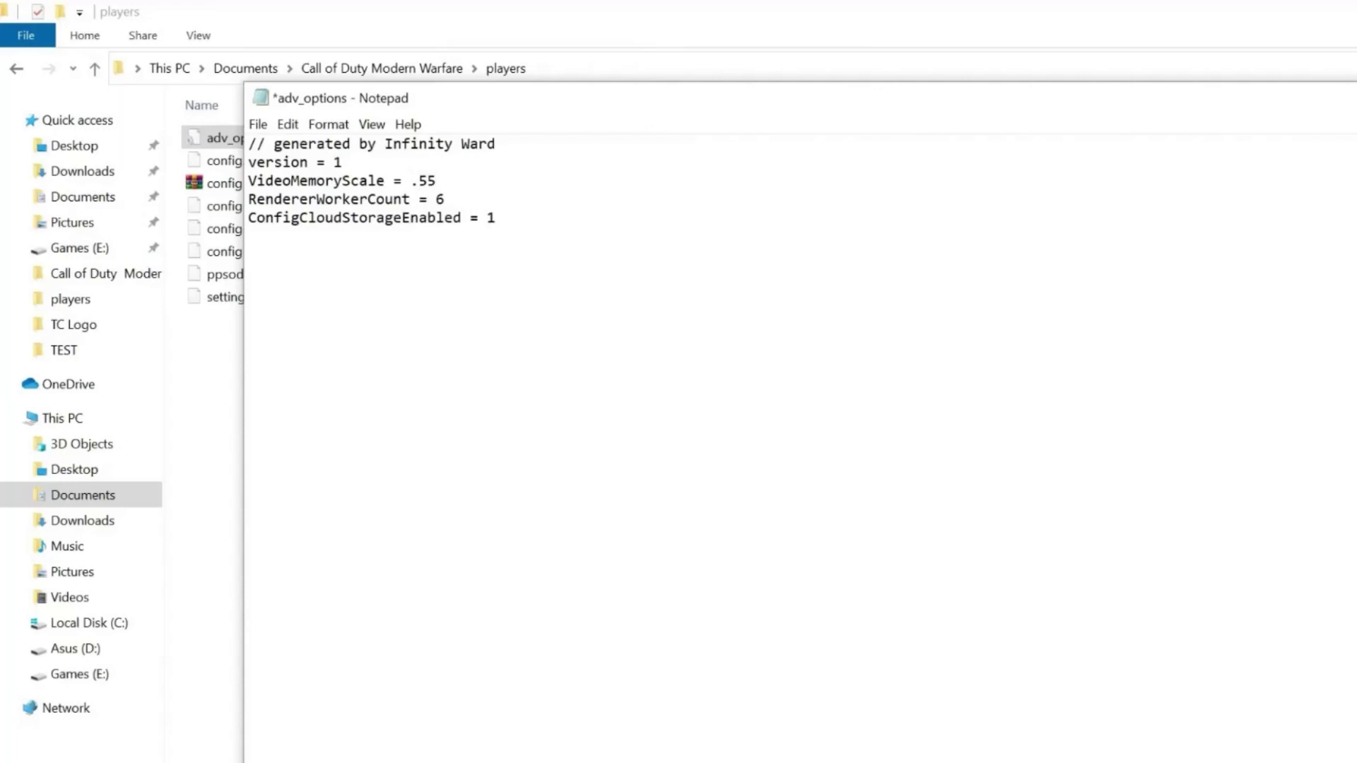